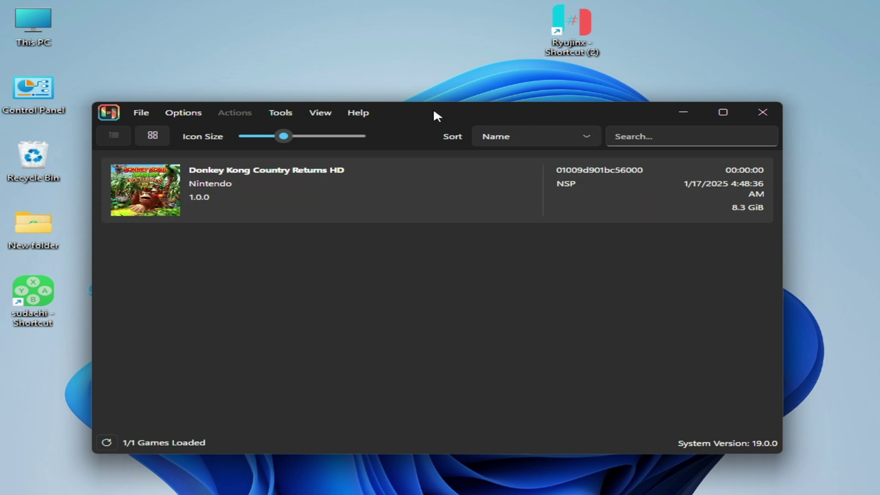
Step: Move the Ryujinx window clear of the desktop shortcuts, open the Sudachi emulator and reposition its window
{"action": "mouse_move", "coordinate": [433, 108]}
{"action": "left_mouse_down"}
{"action": "mouse_move", "coordinate": [467, 147]}
{"action": "mouse_move", "coordinate": [427, 122]}
{"action": "left_mouse_up"}
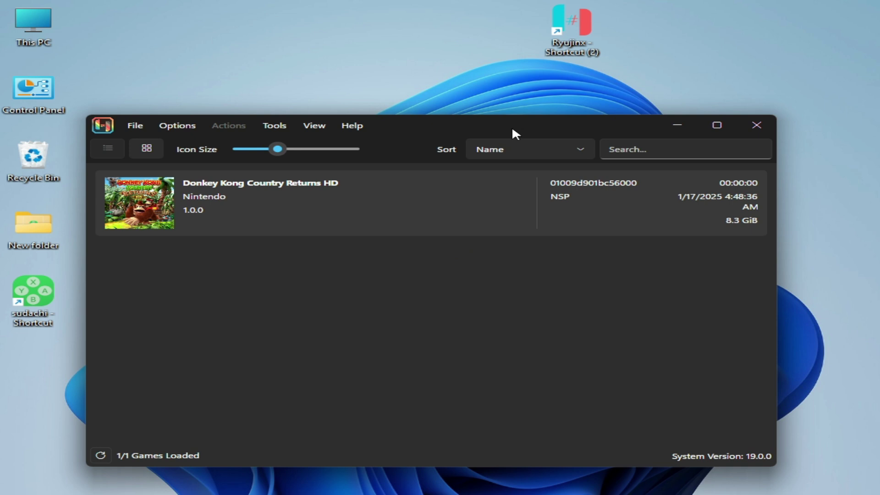
{"action": "left_click_drag", "start_coordinate": [512, 126], "coordinate": [580, 126]}
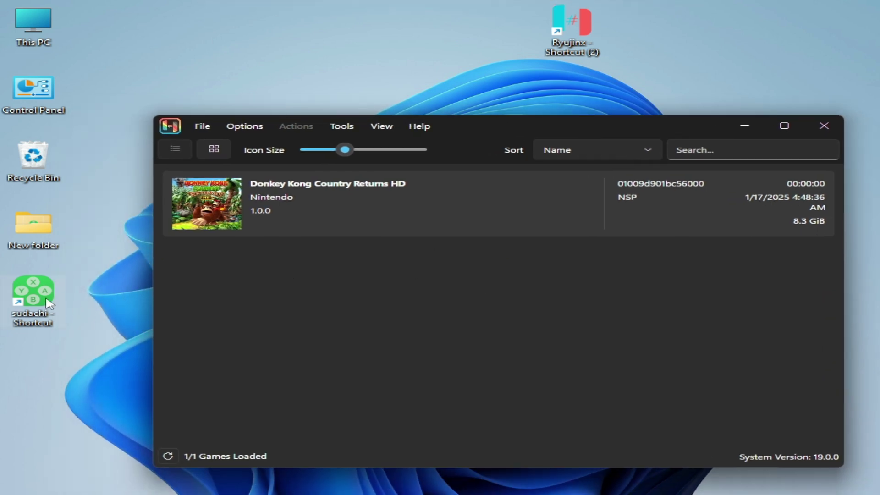
{"action": "double_click", "coordinate": [33, 293]}
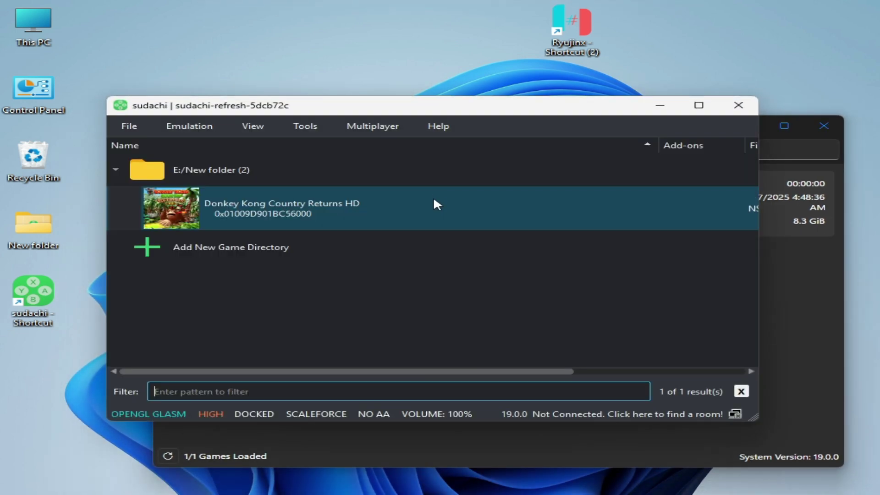
{"action": "left_click_drag", "start_coordinate": [436, 114], "coordinate": [439, 188]}
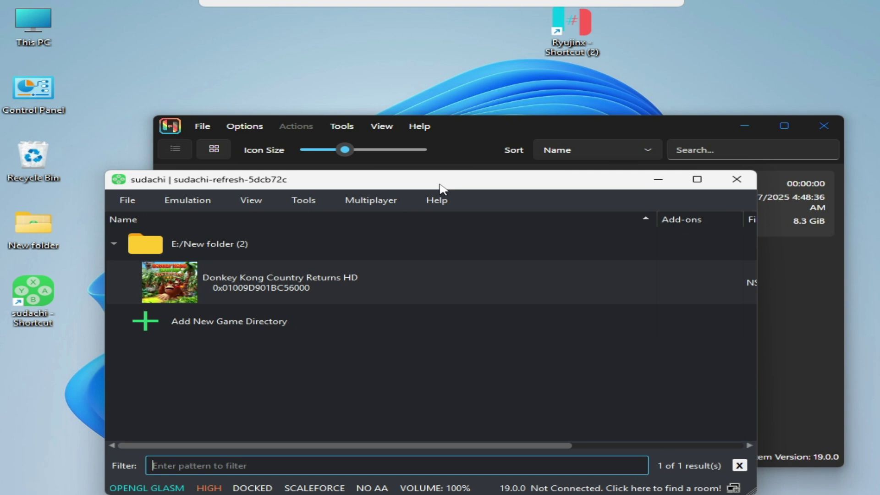
Step: Verify the integrity of Donkey Kong Country Returns HD in Sudachi and dismiss the result message
{"action": "left_click", "coordinate": [280, 275]}
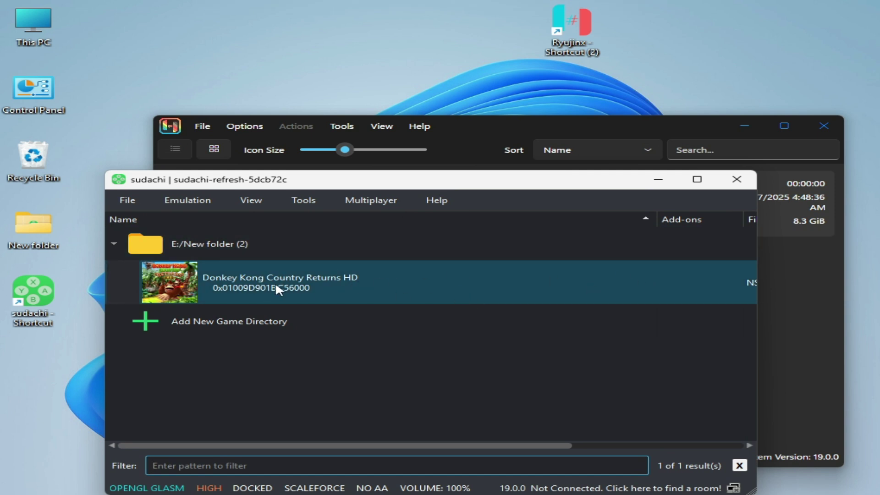
{"action": "right_click", "coordinate": [301, 284]}
{"action": "left_click", "coordinate": [339, 353]}
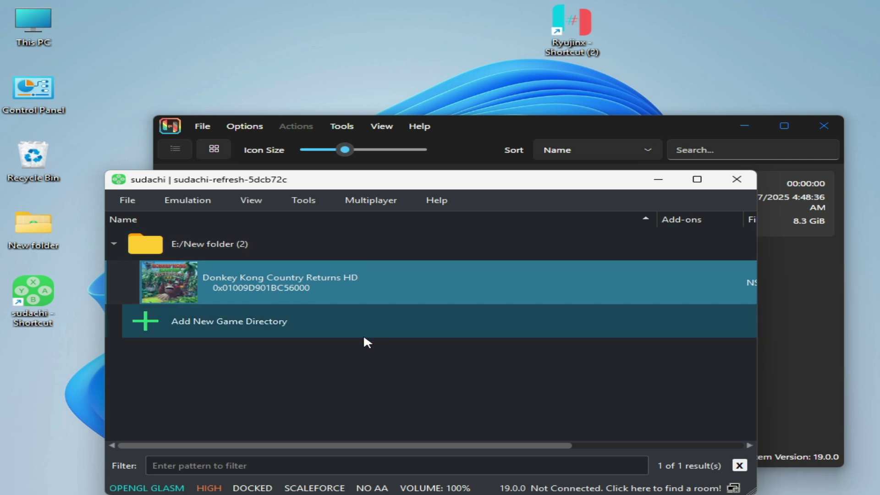
{"action": "left_click_drag", "start_coordinate": [461, 183], "coordinate": [442, 127]}
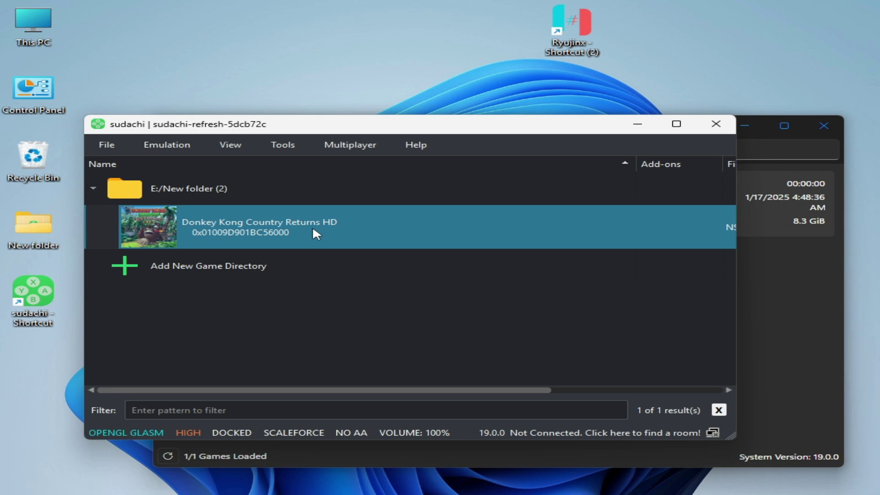
{"action": "right_click", "coordinate": [312, 227]}
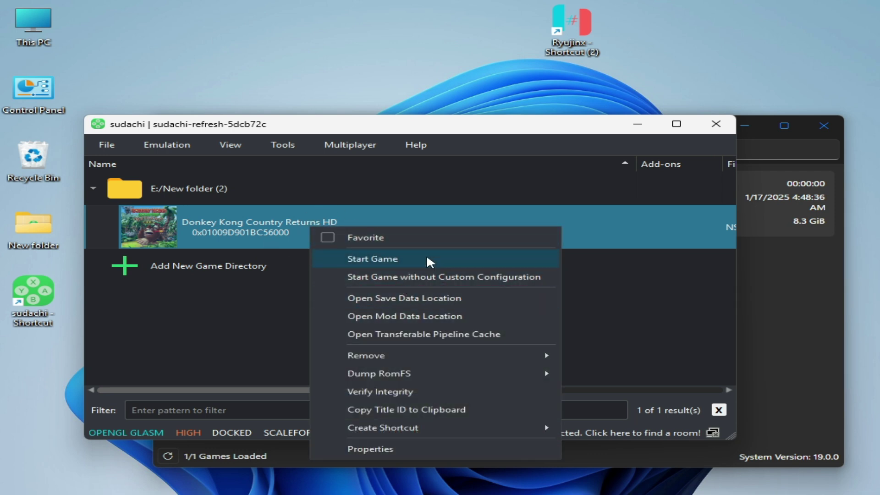
{"action": "left_click", "coordinate": [369, 392]}
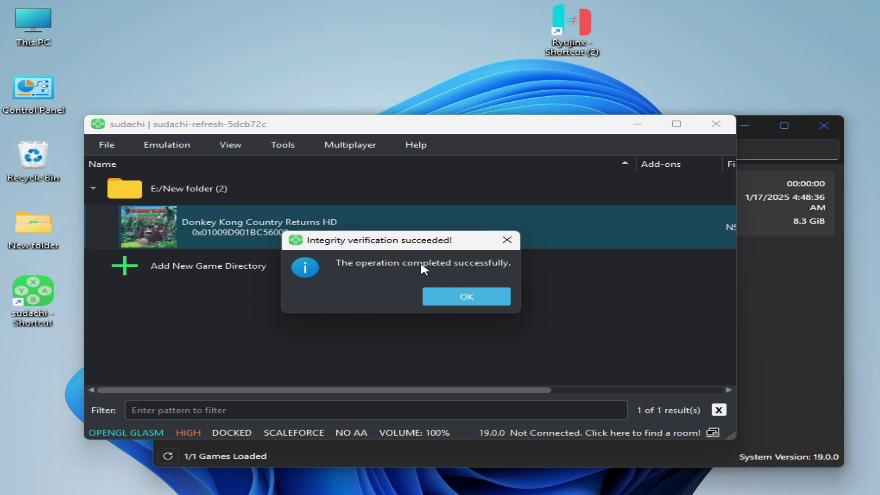
{"action": "left_click", "coordinate": [468, 296]}
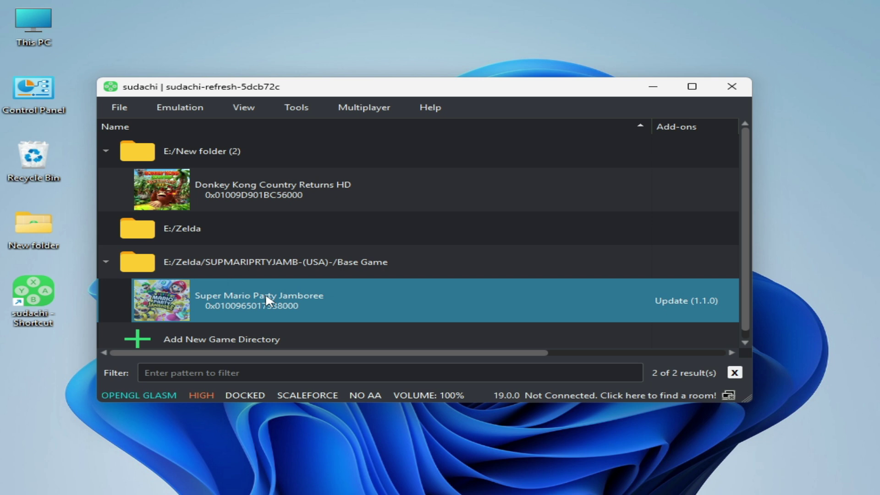
Step: Run an integrity verification on Super Mario Party Jamboree and move the progress dialog aside
{"action": "right_click", "coordinate": [304, 300]}
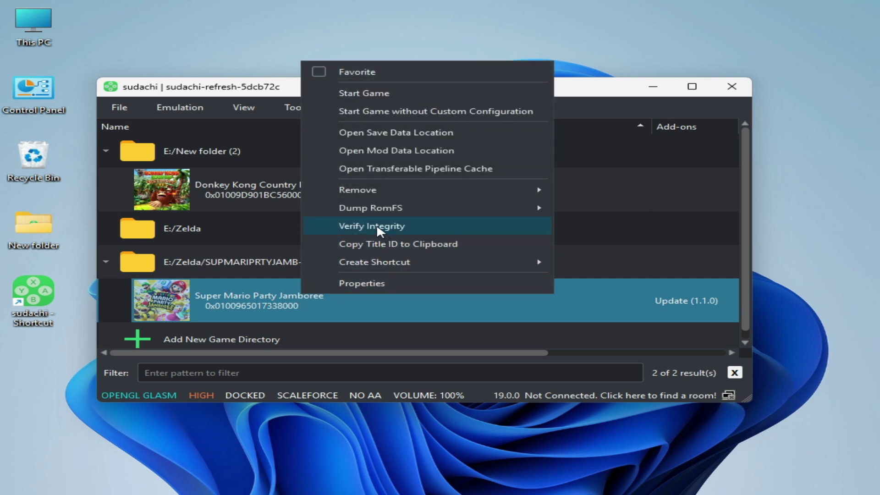
{"action": "left_click", "coordinate": [358, 226]}
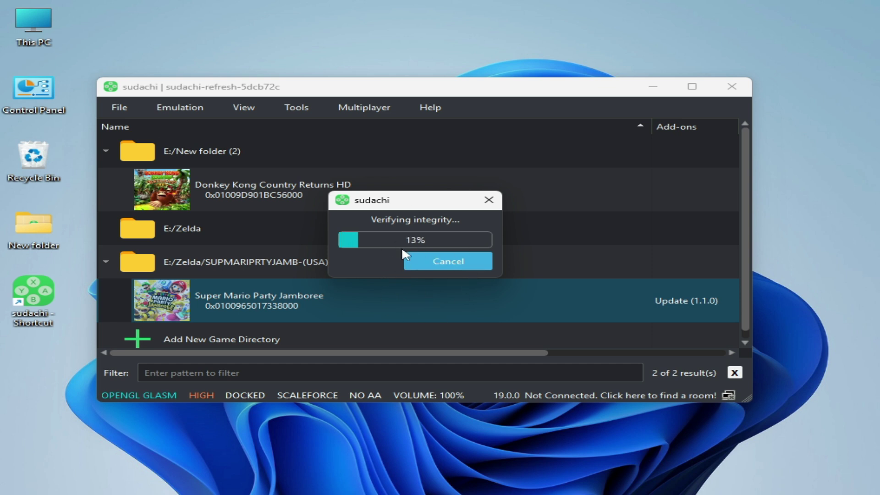
{"action": "left_click_drag", "start_coordinate": [415, 208], "coordinate": [403, 232]}
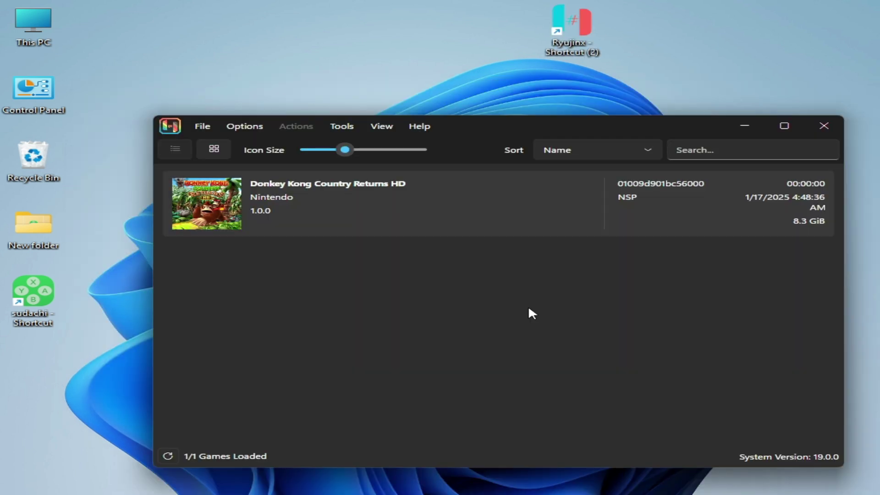
Step: Switch to Ryujinx and purge the shader cache of Donkey Kong Country Returns HD, confirming the deletion
{"action": "left_click_drag", "start_coordinate": [515, 126], "coordinate": [485, 129]}
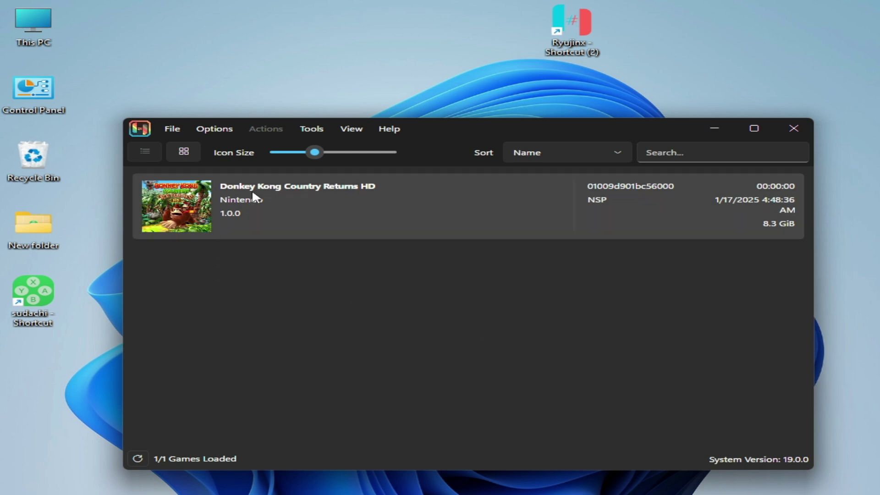
{"action": "right_click", "coordinate": [252, 195]}
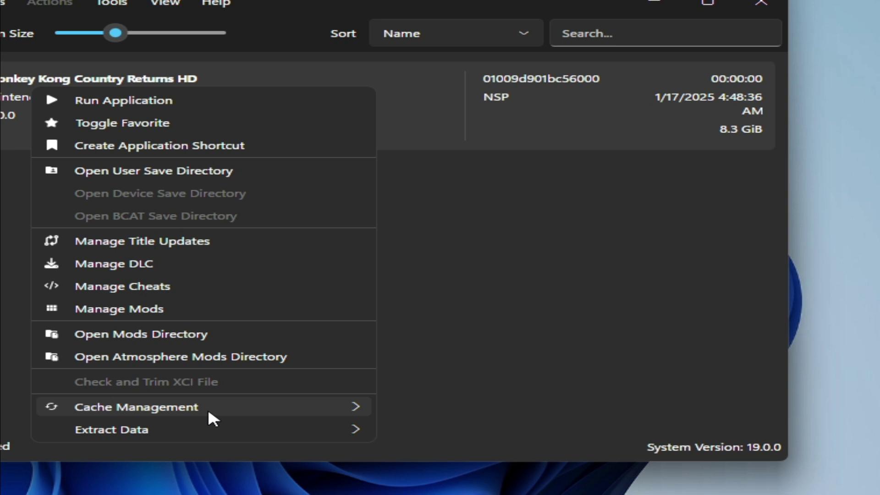
{"action": "mouse_move", "coordinate": [126, 410]}
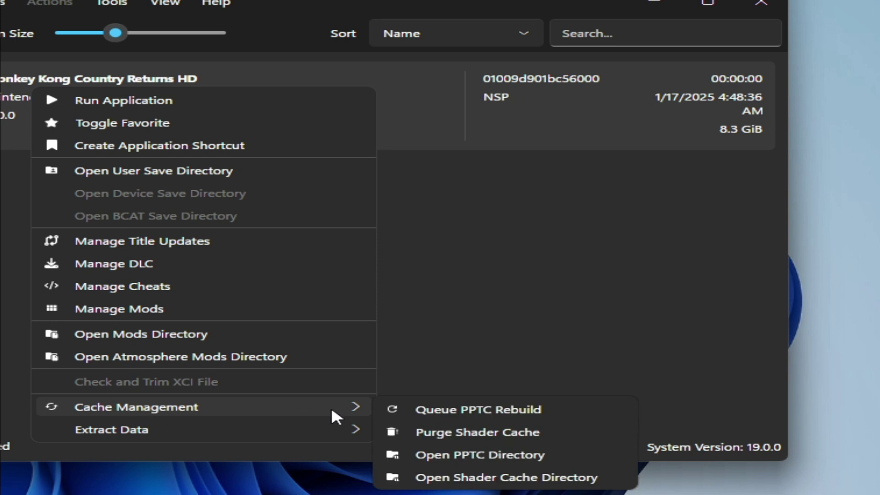
{"action": "left_click", "coordinate": [455, 433]}
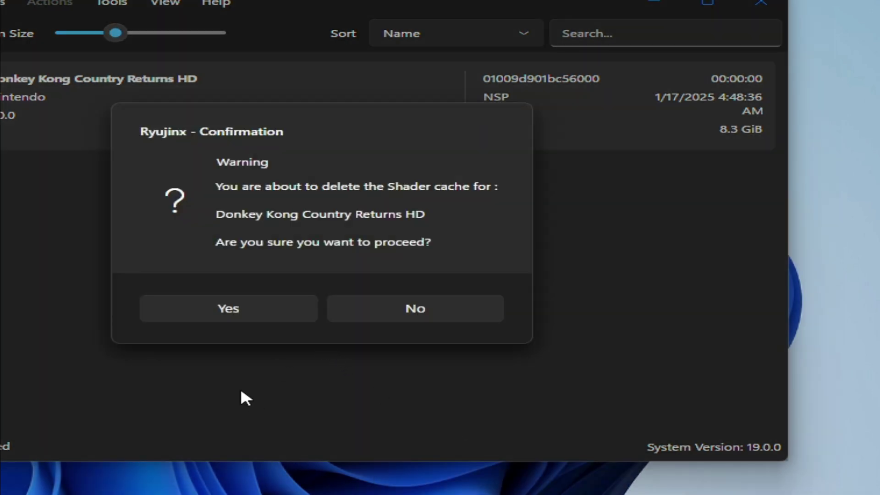
{"action": "left_click", "coordinate": [227, 311]}
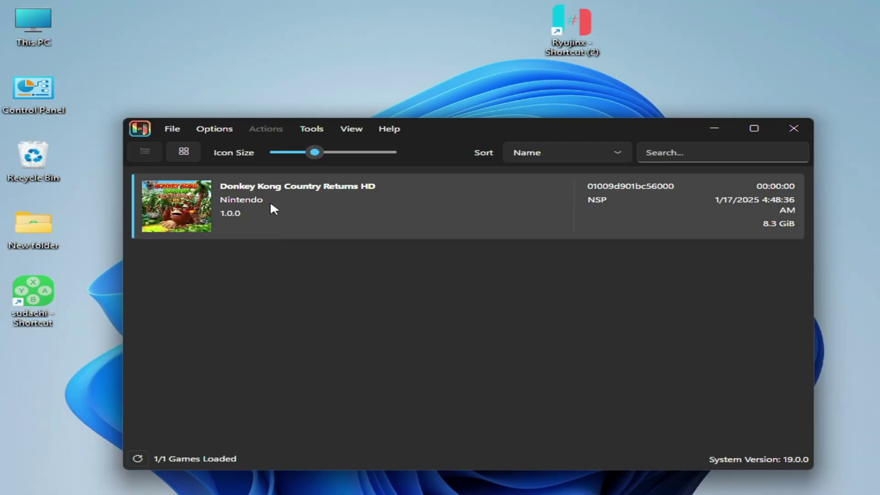
{"action": "right_click", "coordinate": [59, 96]}
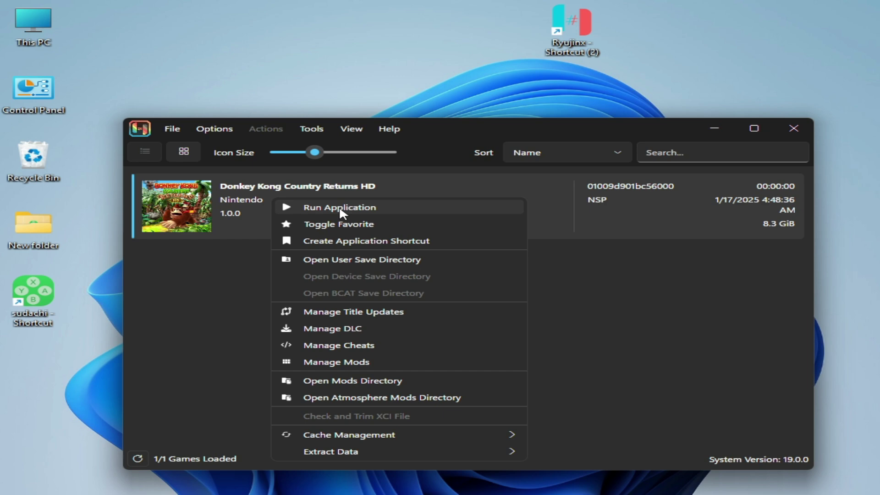
{"action": "left_click", "coordinate": [212, 299]}
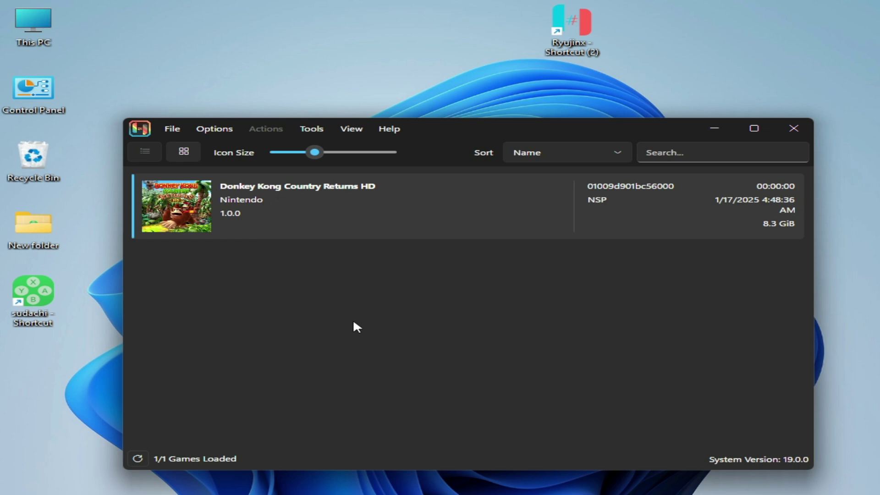
Step: In the System settings, have Ignore Missing Services enabled and Ignore Applet disabled, and save the settings
{"action": "left_click", "coordinate": [215, 129]}
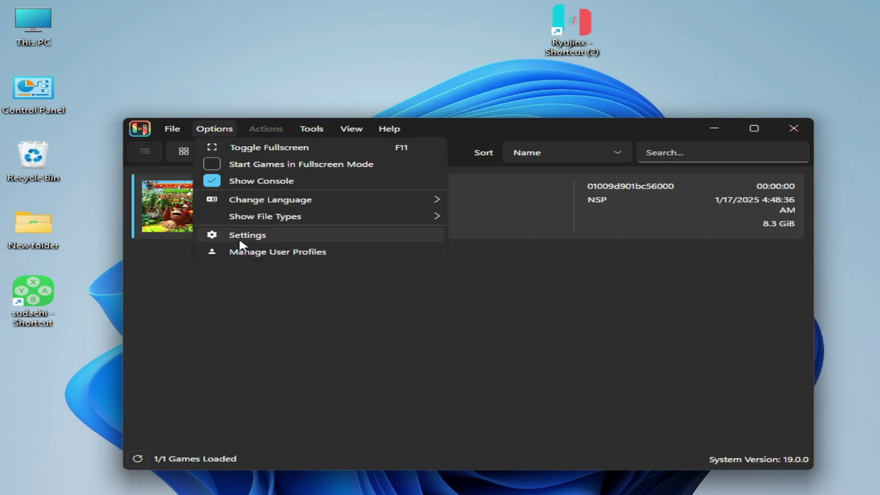
{"action": "left_click", "coordinate": [255, 235]}
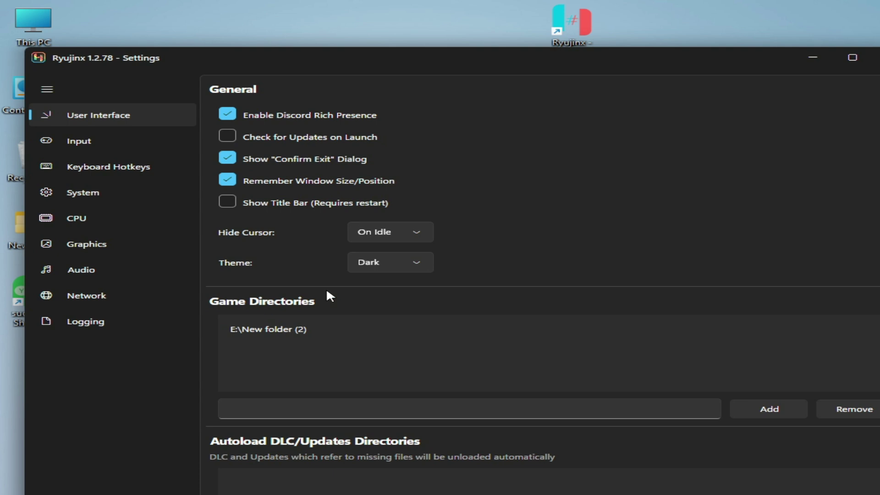
{"action": "left_click", "coordinate": [98, 196]}
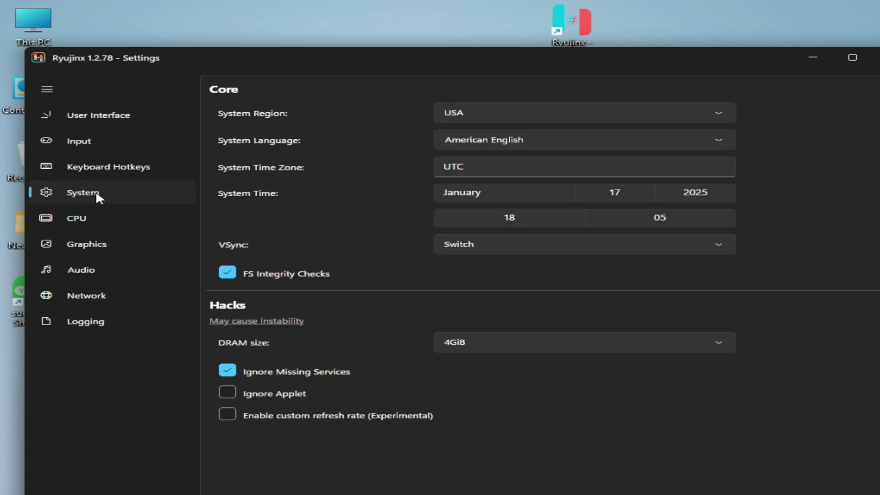
{"action": "left_click", "coordinate": [247, 393]}
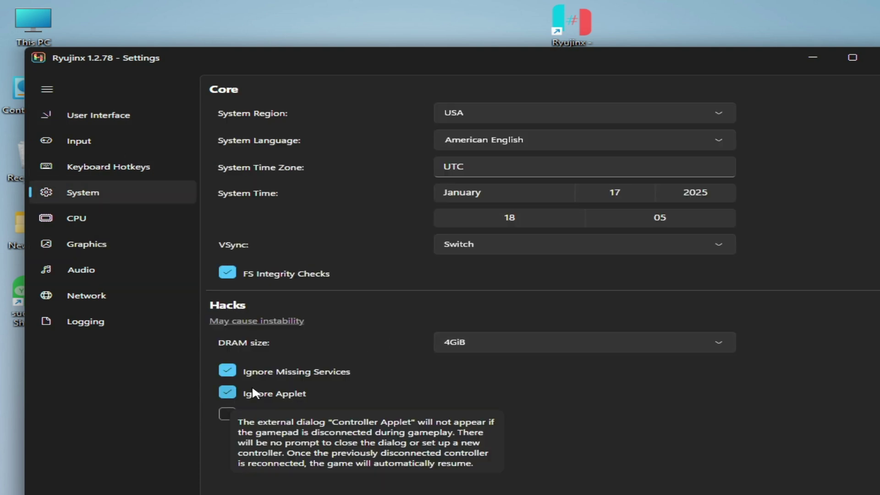
{"action": "left_click", "coordinate": [238, 391]}
{"action": "left_click", "coordinate": [237, 372]}
{"action": "left_click", "coordinate": [248, 374]}
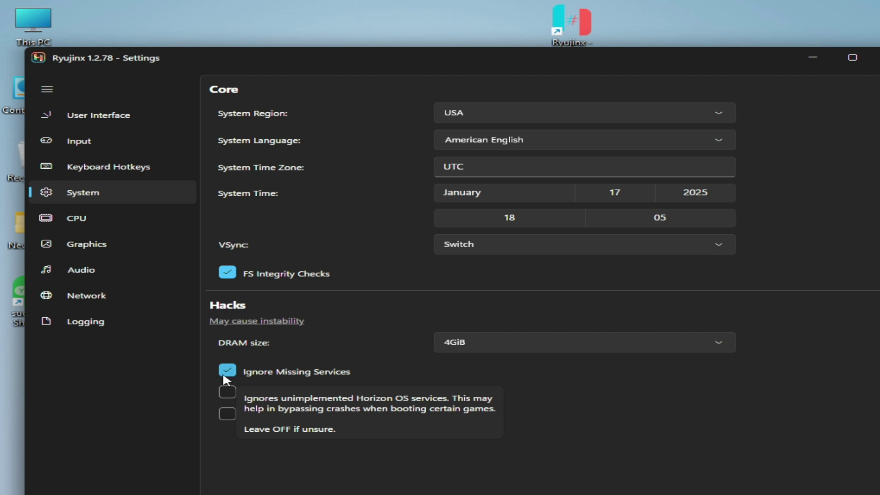
{"action": "left_click_drag", "start_coordinate": [518, 61], "coordinate": [497, 29]}
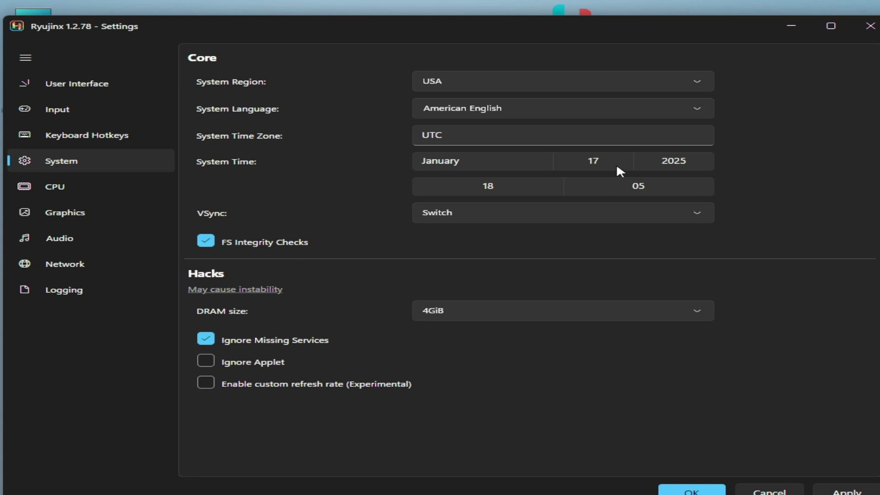
{"action": "left_click_drag", "start_coordinate": [652, 26], "coordinate": [620, 15]}
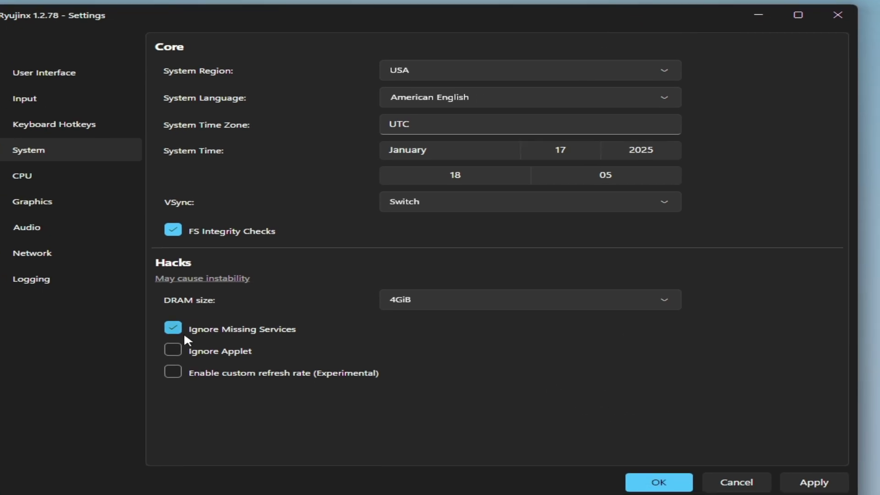
{"action": "left_click", "coordinate": [800, 482]}
{"action": "left_click", "coordinate": [654, 479]}
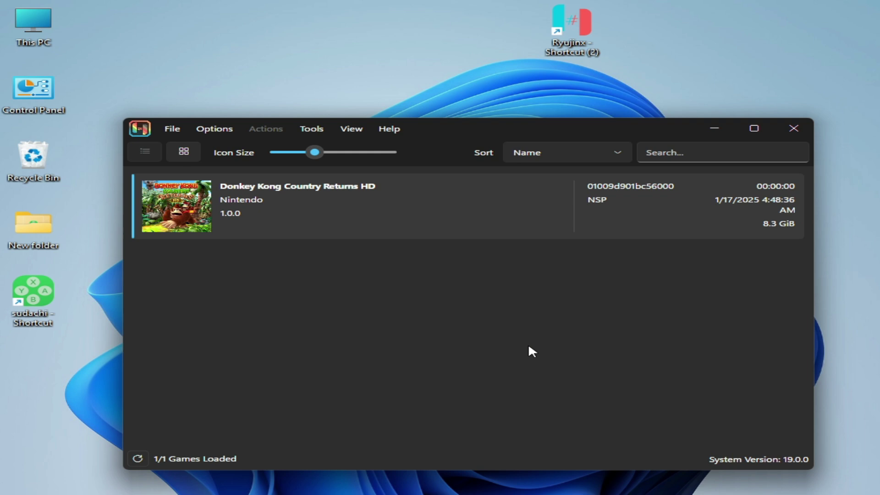
{"action": "right_click", "coordinate": [284, 204]}
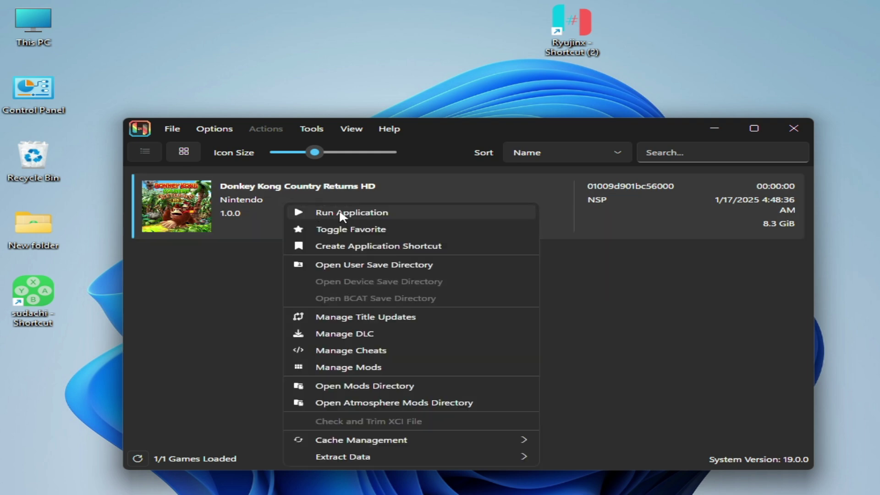
{"action": "left_click", "coordinate": [211, 291]}
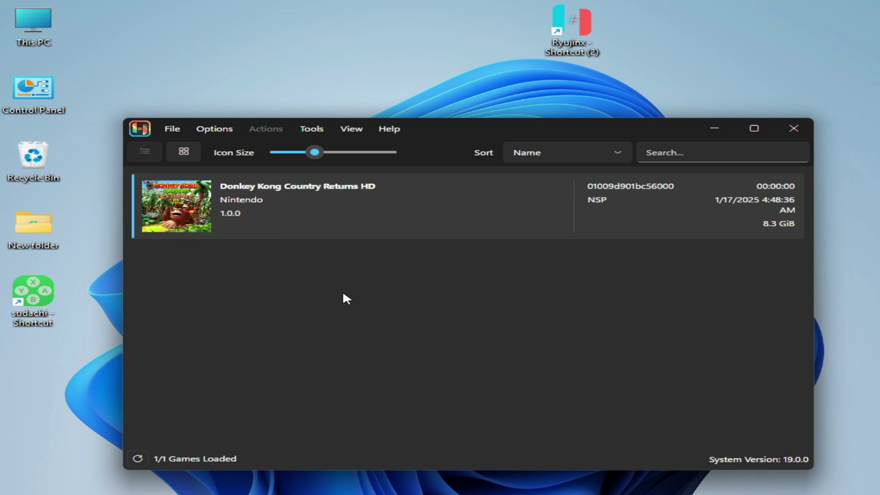
Step: Set the graphics backend to OpenGL in the Graphics settings
{"action": "left_click", "coordinate": [215, 131]}
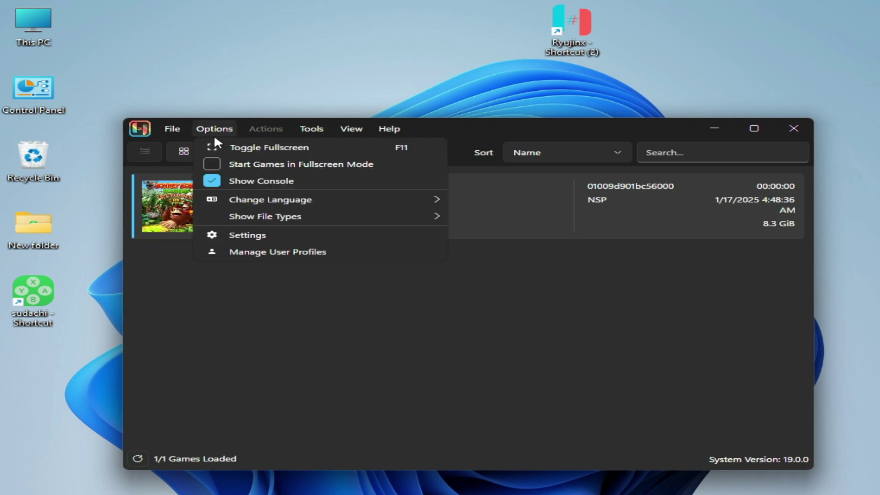
{"action": "left_click", "coordinate": [241, 235]}
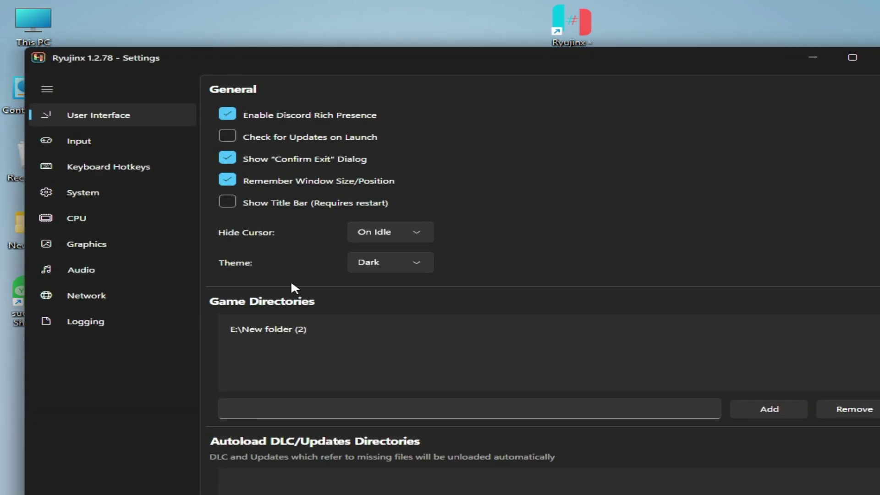
{"action": "left_click", "coordinate": [86, 244]}
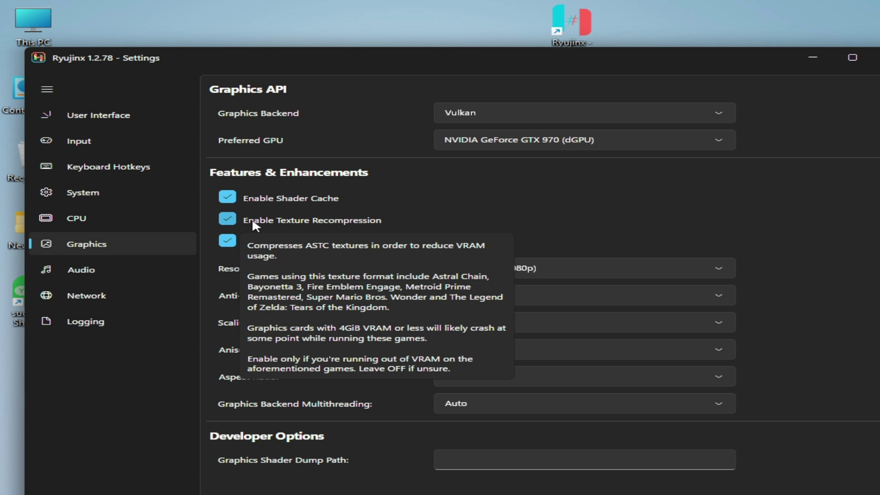
{"action": "left_click", "coordinate": [621, 112]}
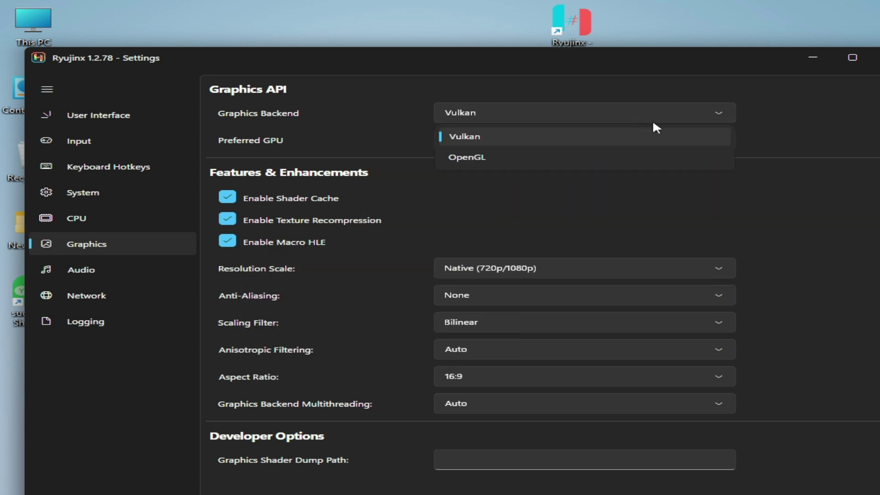
{"action": "left_click", "coordinate": [473, 155]}
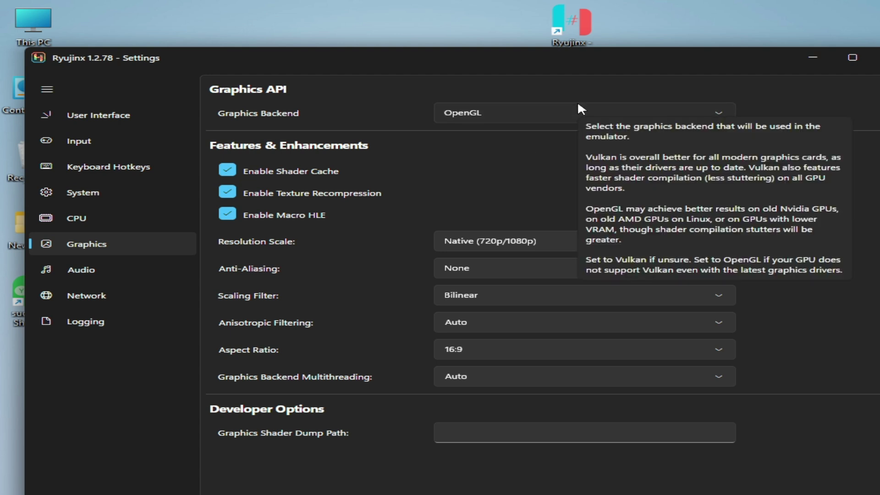
Step: Try Vulkan as the graphics backend, switch it back to OpenGL, and reposition the settings window
{"action": "left_click", "coordinate": [578, 113]}
{"action": "left_click", "coordinate": [486, 140]}
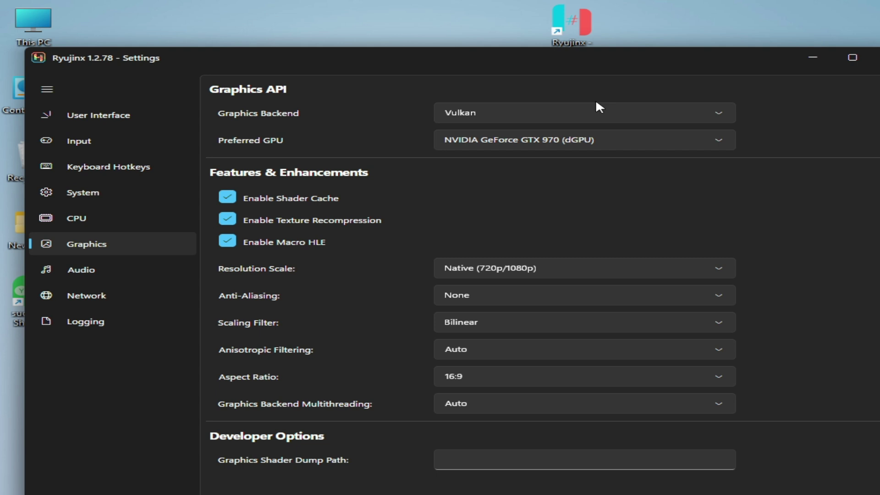
{"action": "scroll", "coordinate": [535, 122], "scroll_direction": "down", "scroll_amount": 1}
{"action": "left_click_drag", "start_coordinate": [617, 63], "coordinate": [510, 23]}
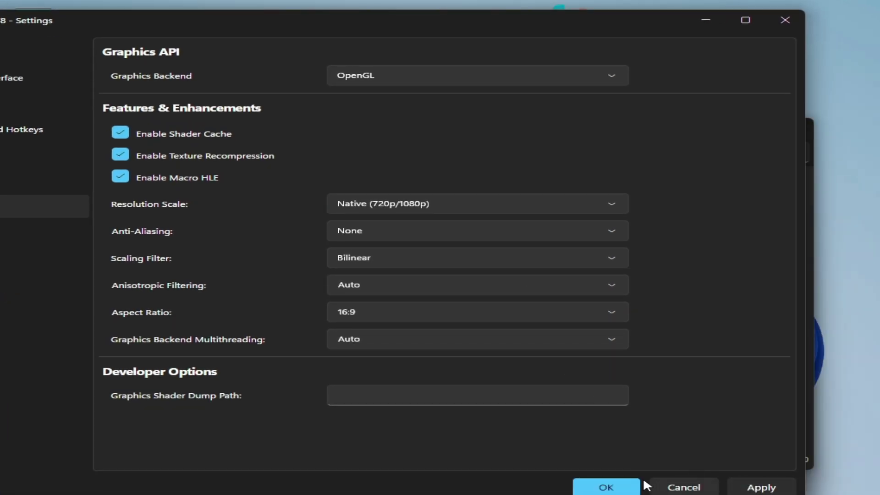
{"action": "left_click_drag", "start_coordinate": [547, 23], "coordinate": [679, 61]}
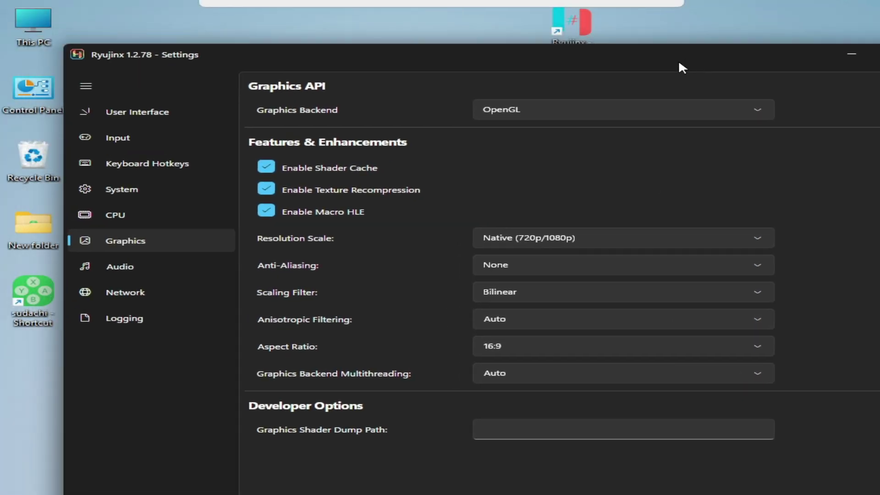
Step: Set VSync to Unbounded in the System settings and save the settings
{"action": "left_click", "coordinate": [134, 185]}
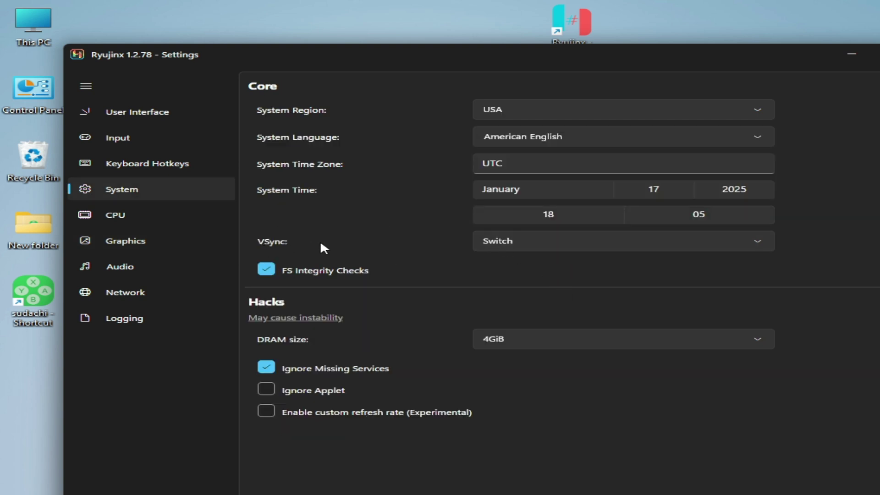
{"action": "left_click", "coordinate": [740, 239]}
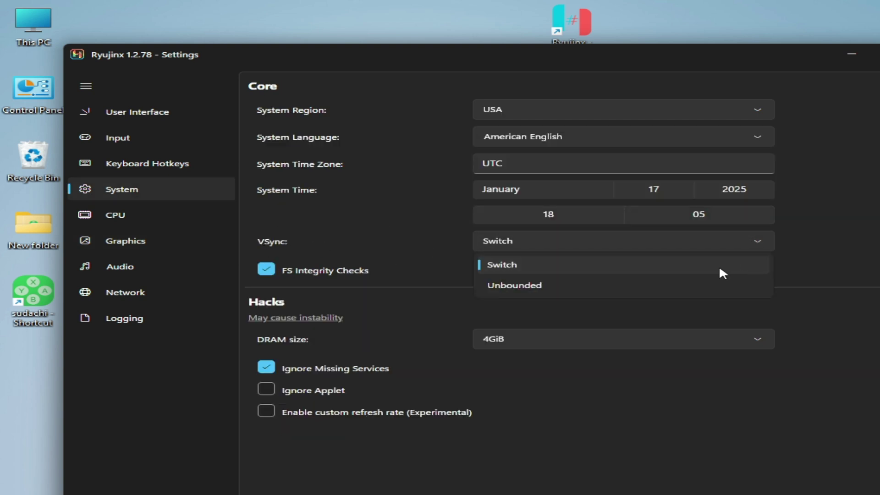
{"action": "left_click", "coordinate": [542, 286]}
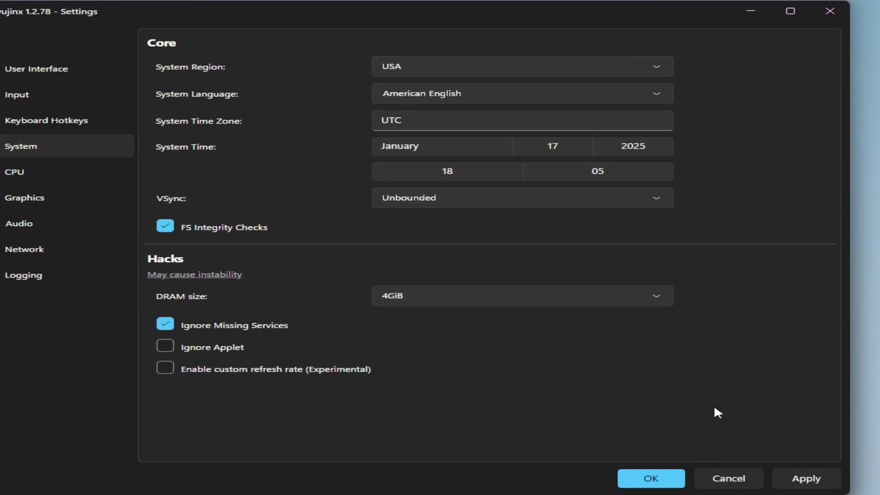
{"action": "left_click", "coordinate": [678, 477]}
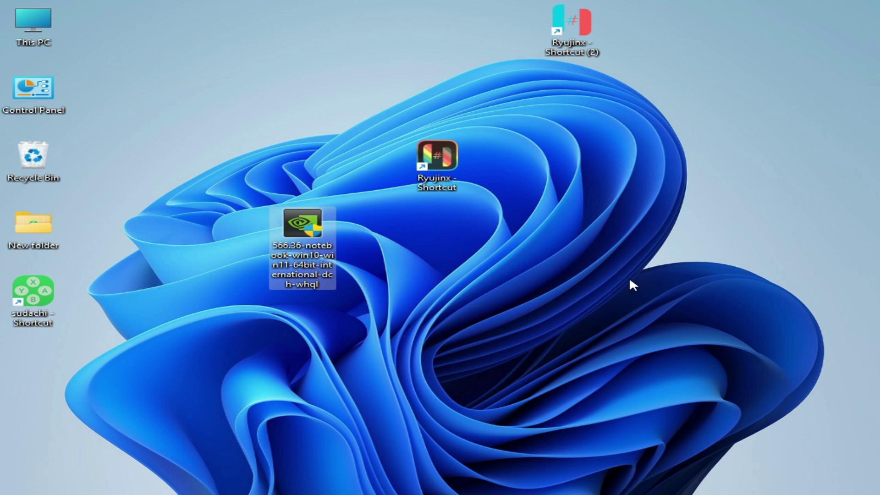
Step: Run the NVIDIA 566.36 driver installer as administrator, choose NVIDIA Graphics Driver without the NVIDIA App, and accept the license
{"action": "right_click", "coordinate": [316, 235]}
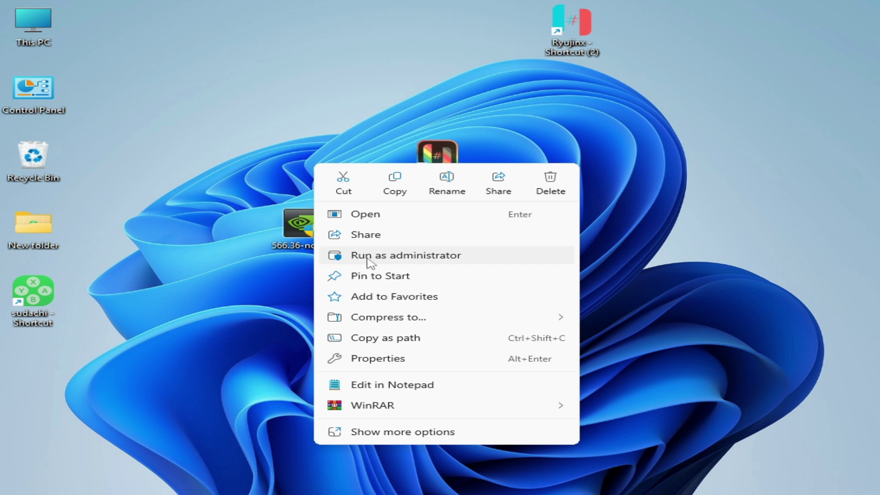
{"action": "left_click", "coordinate": [395, 256]}
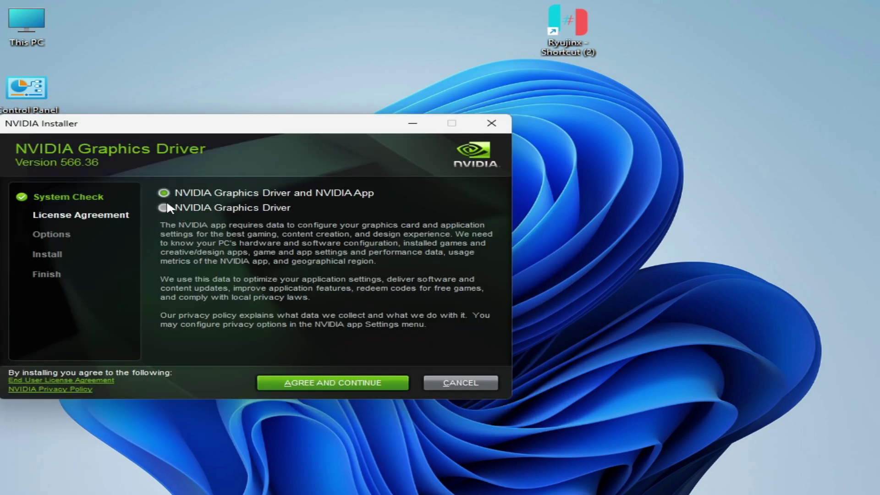
{"action": "left_click", "coordinate": [167, 206]}
{"action": "left_click", "coordinate": [321, 383]}
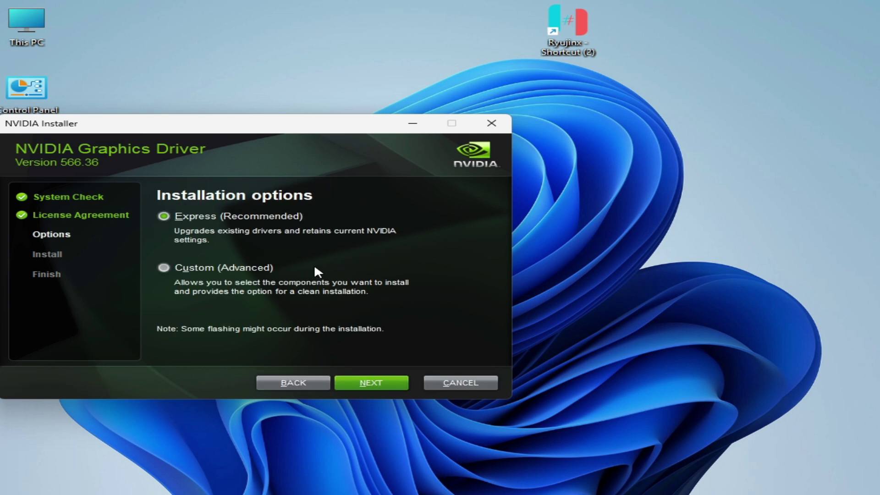
Step: Choose the Custom (Advanced) installation and enable Perform a clean installation
{"action": "left_click", "coordinate": [169, 271]}
{"action": "left_click", "coordinate": [367, 383]}
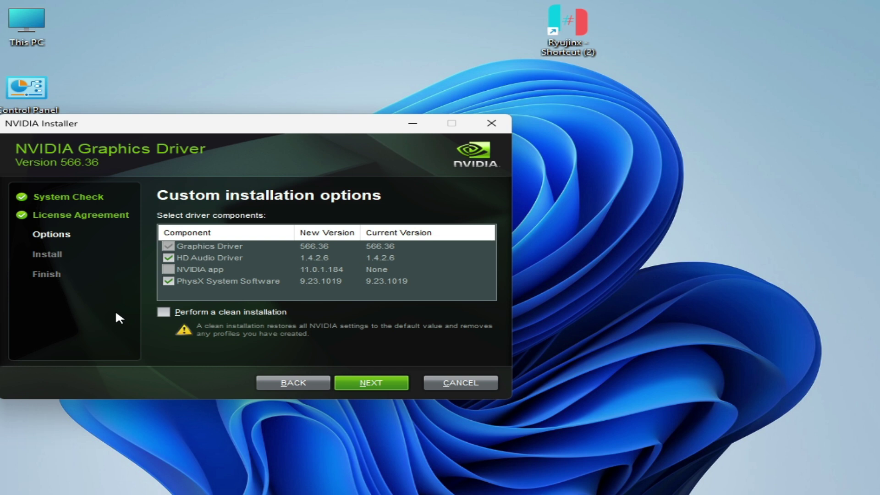
{"action": "left_click", "coordinate": [163, 312]}
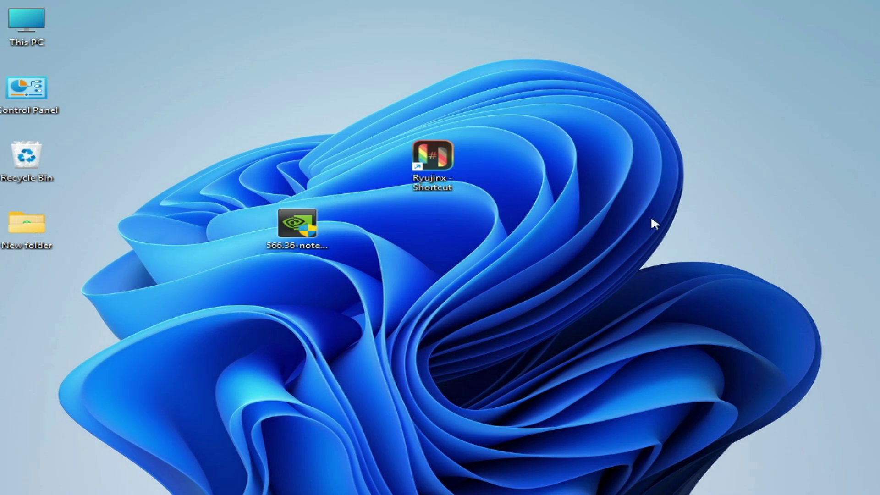
Step: Launch Ryujinx from its desktop shortcut
{"action": "right_click", "coordinate": [441, 157]}
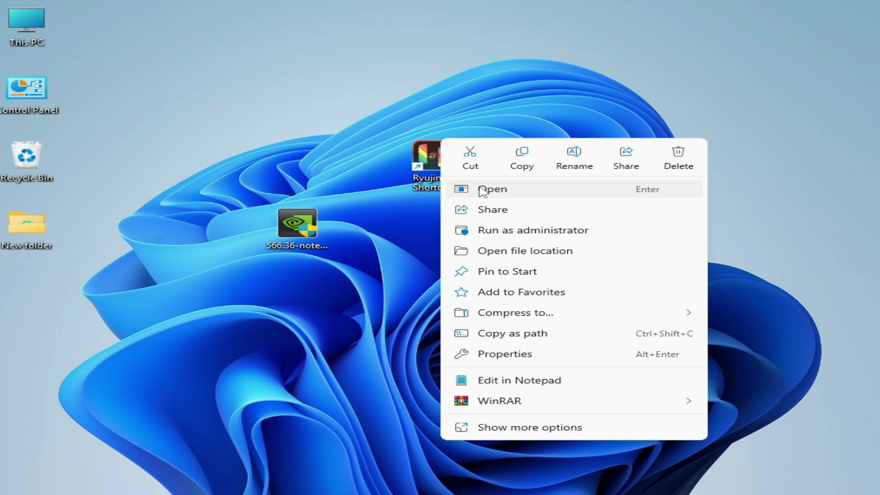
{"action": "left_click", "coordinate": [488, 189]}
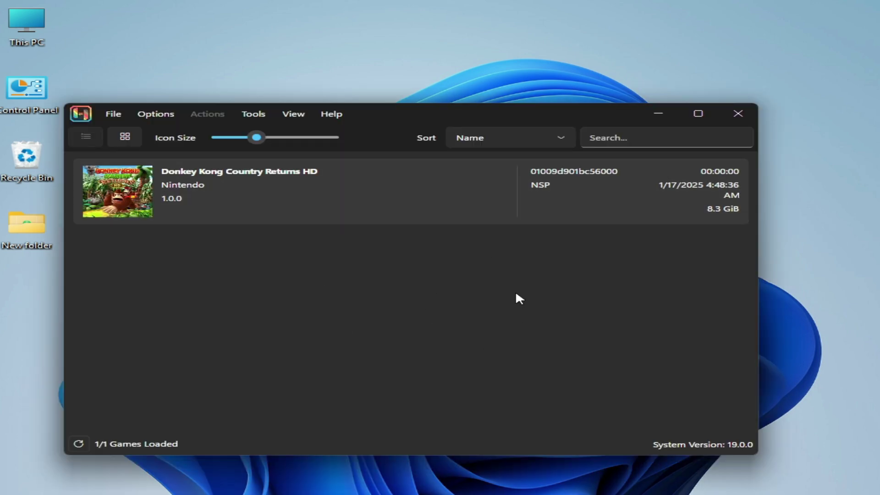